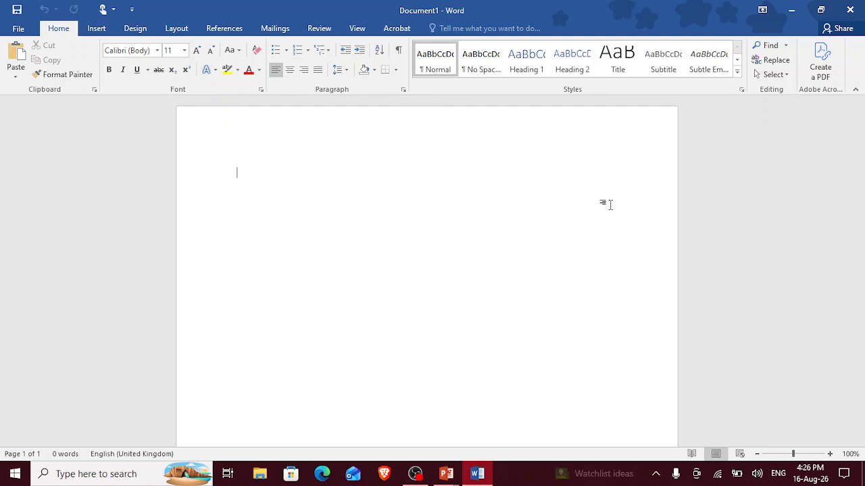
Begin the letter on the blank page with "Dear sir I am writing this letter to".
text(Dea)
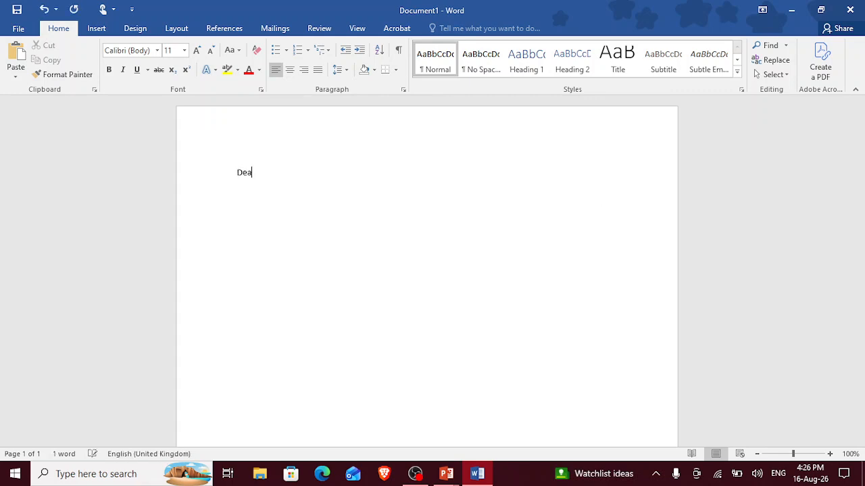
text(r s)
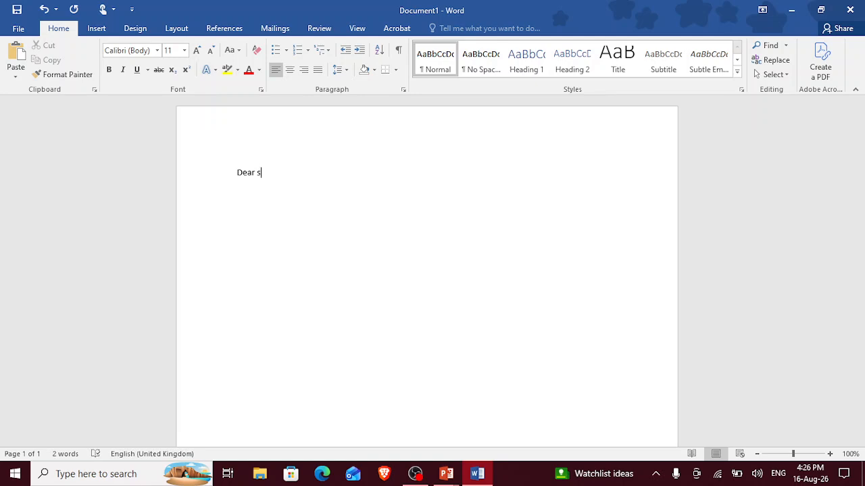
text(sir I am writing this letter to)
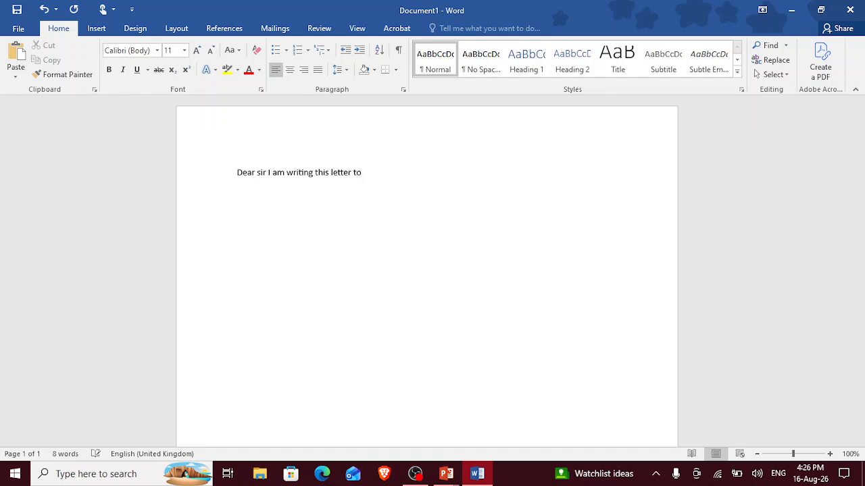
text( apply fo)
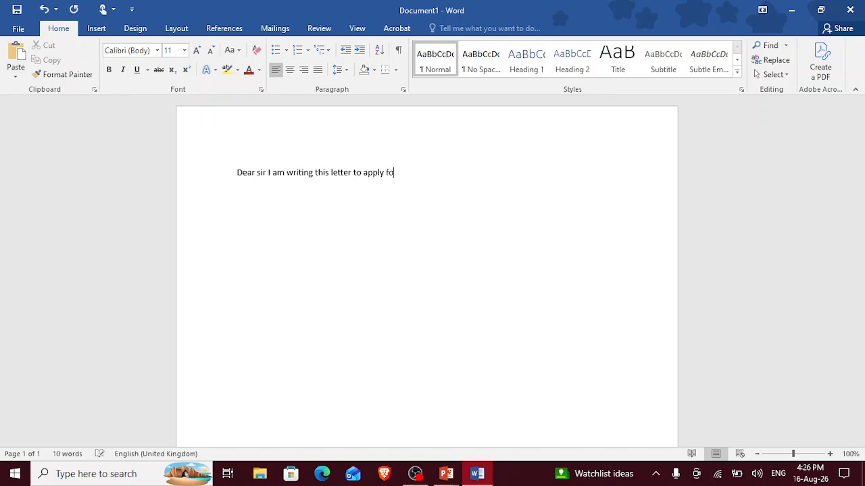
text(r the position of D)
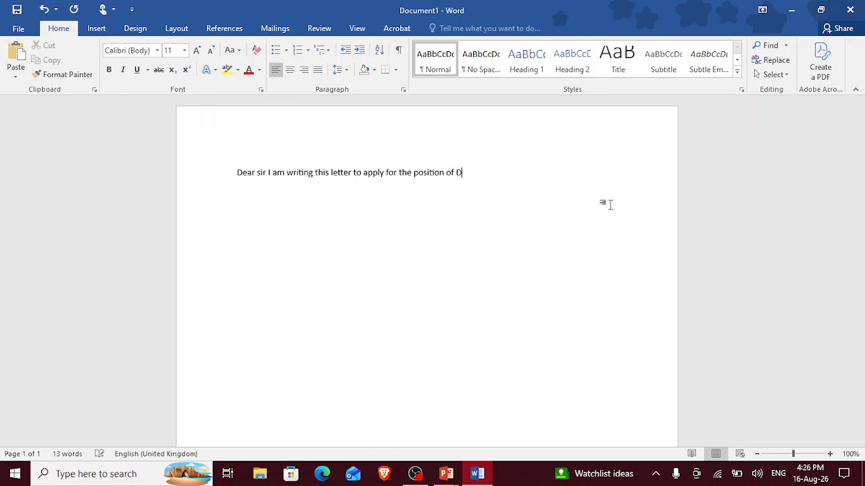
text(ata e)
Continue the opening sentence with "apply for the position of Data Entry operator".
key(BackSpace)
text(Entry operator )
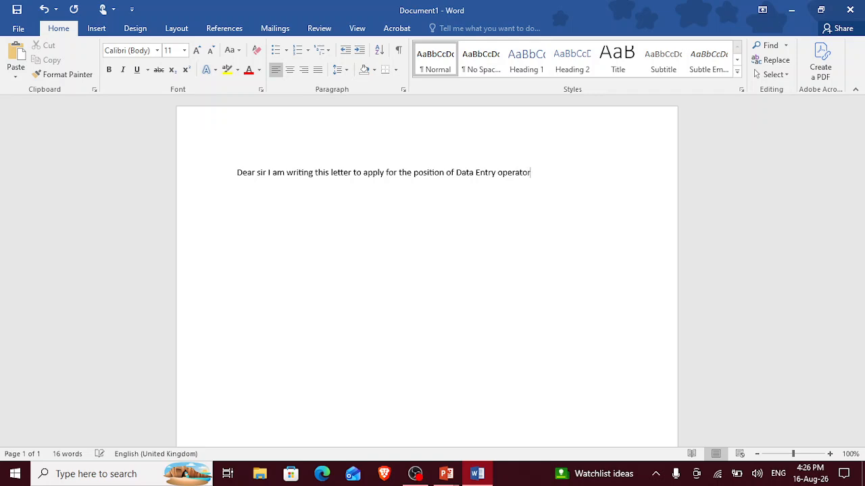
text(I have bas)
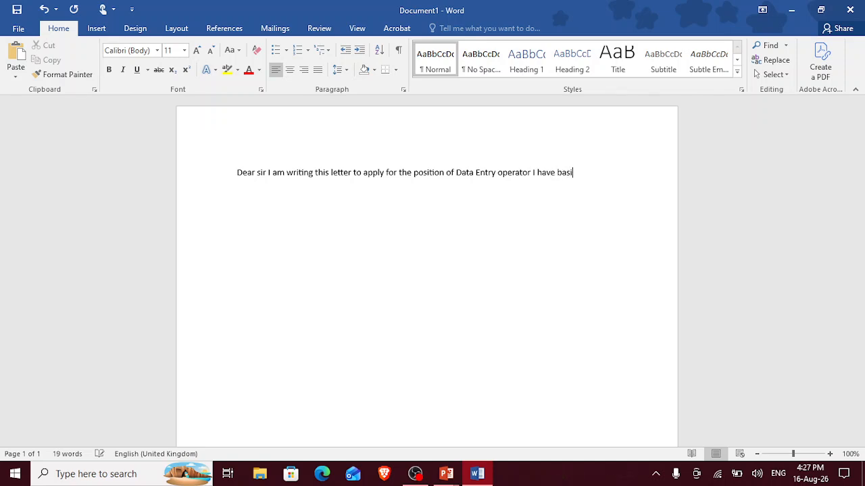
text(ic comp)
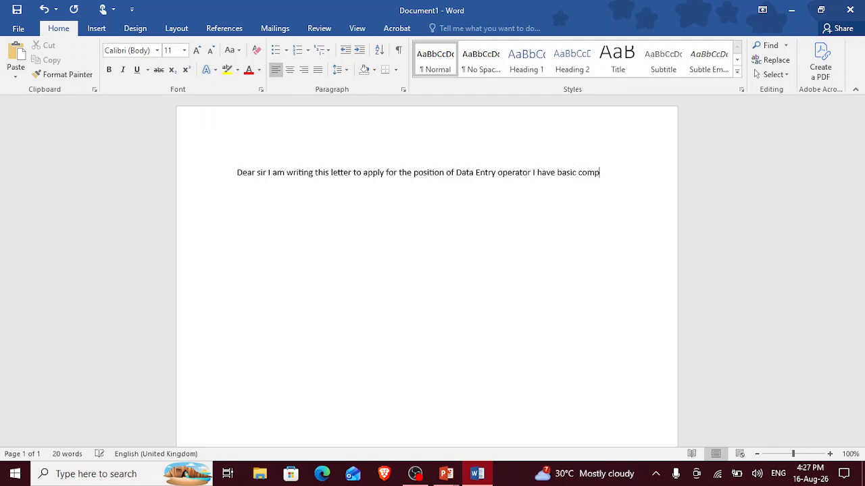
text(uter s)
text(kills)
text( &)
Complete the paragraph with "and I am a fast learner.".
key(BackSpace)
key(BackSpace)
text(and i am a fast )
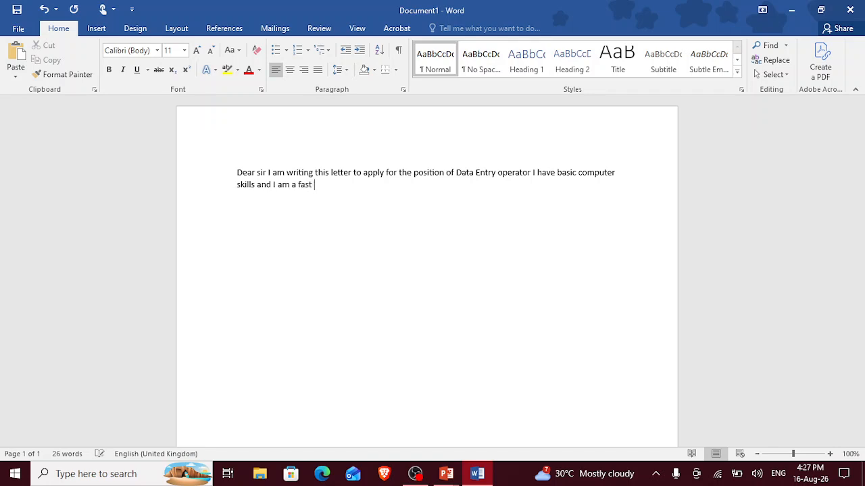
text(learner.)
Close the letter with "Regards," and the sender's first name, each on its own line.
key(Return)
text(reg)
text(ards)
text(,)
text(r)
text(ahu)
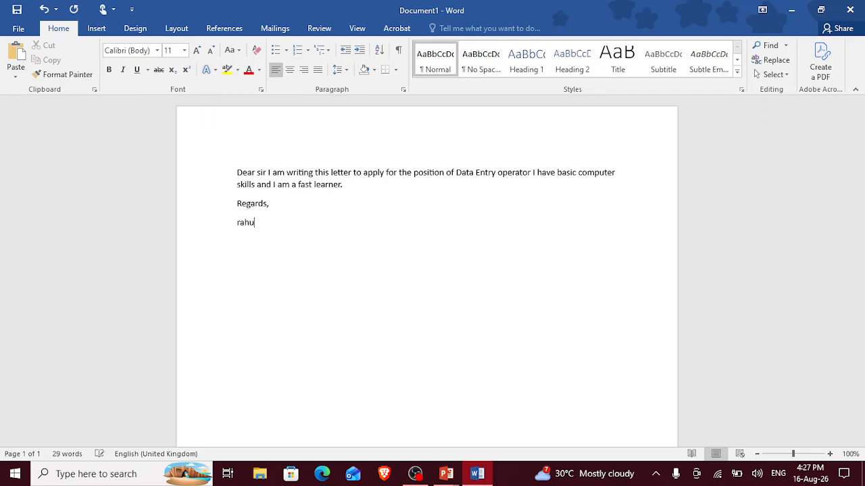
text(l)
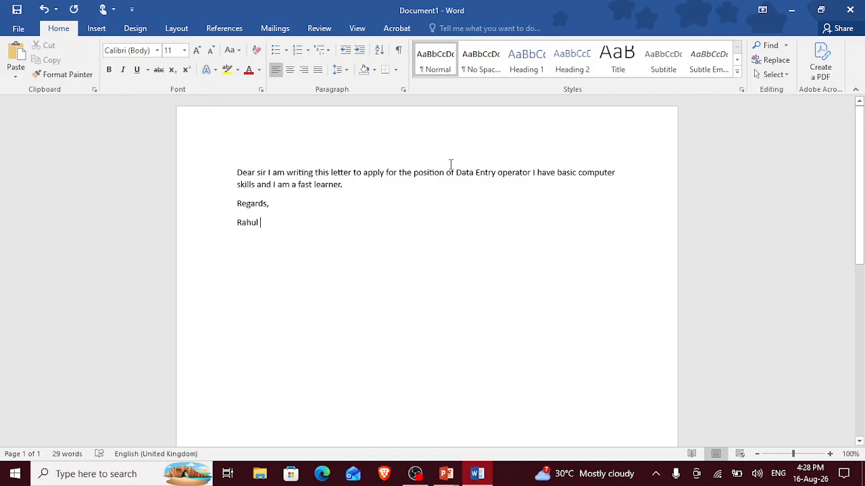
Make the job title "Data Entry operator" bold in the letter's first line.
drag(456, 172, 521, 170)
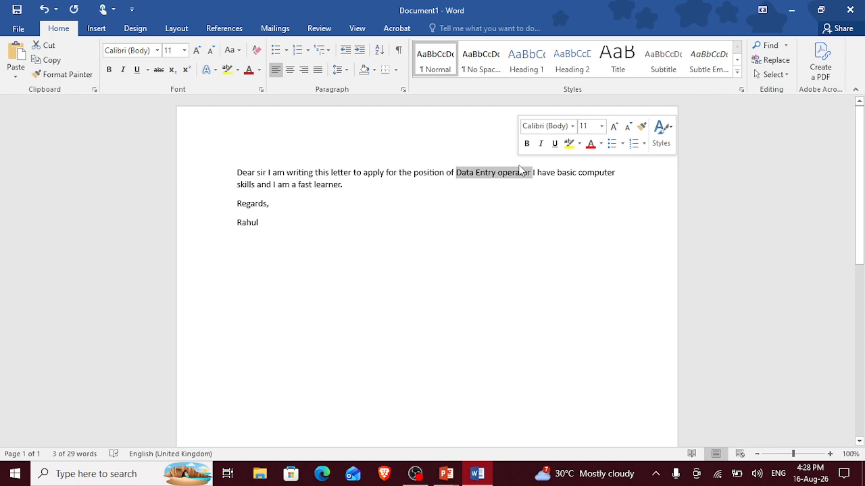
key(ctrl+b)
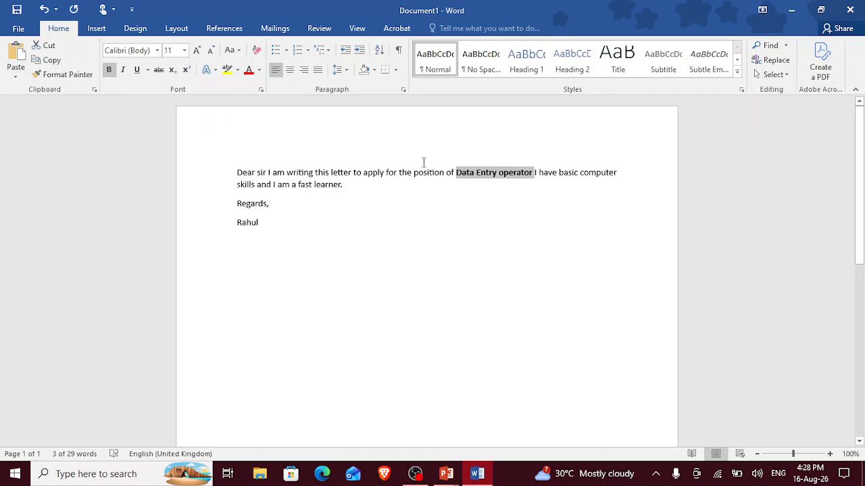
click(298, 184)
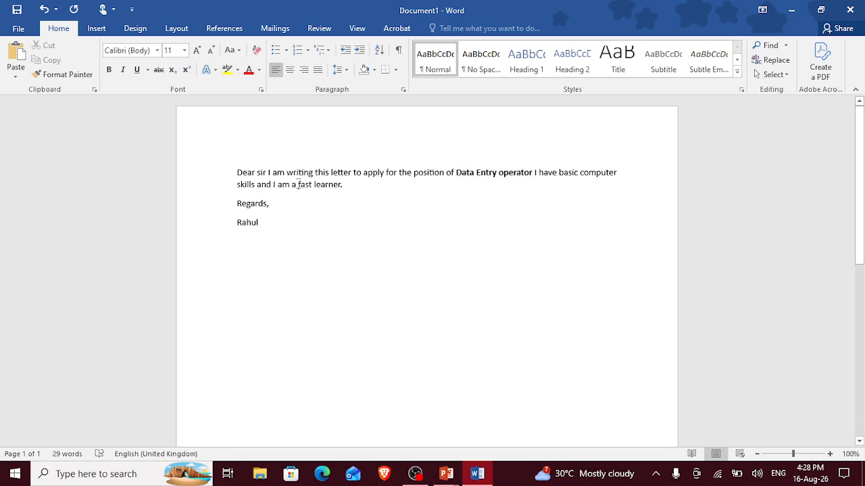
Italicize the words "fast learner" at the end of the first paragraph.
drag(298, 184, 334, 190)
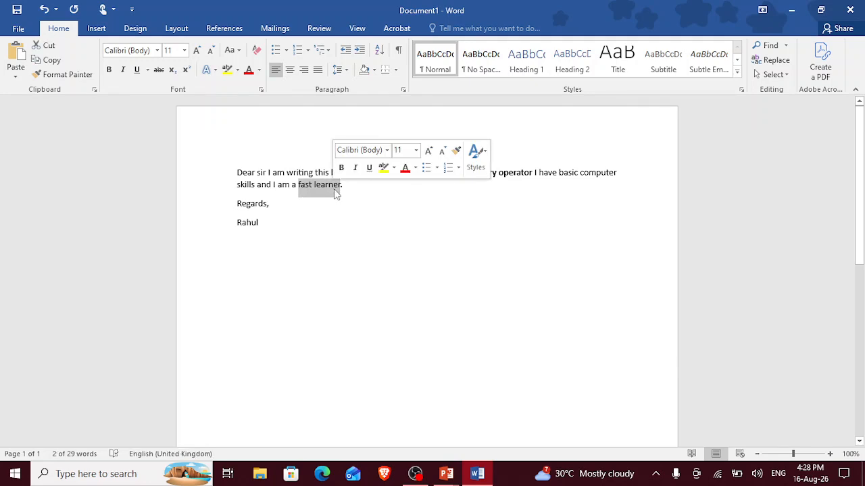
key(ctrl+i)
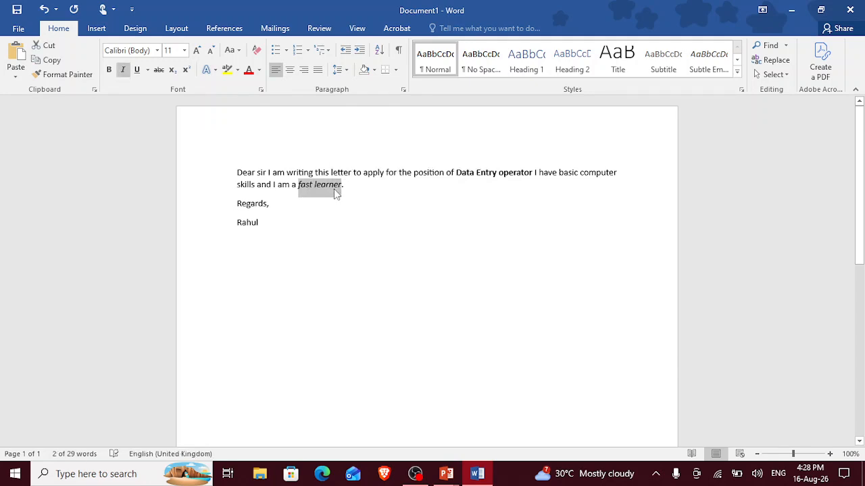
click(411, 215)
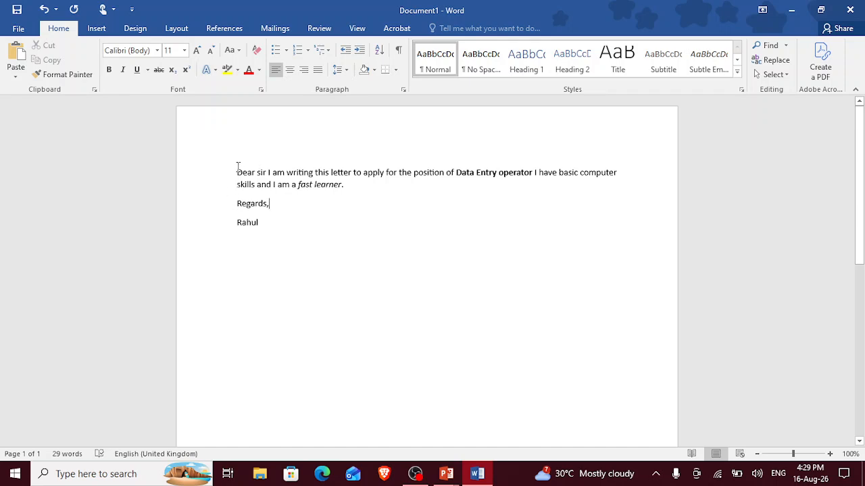
Underline "Dear sir I" at the start of the letter.
drag(238, 167, 275, 165)
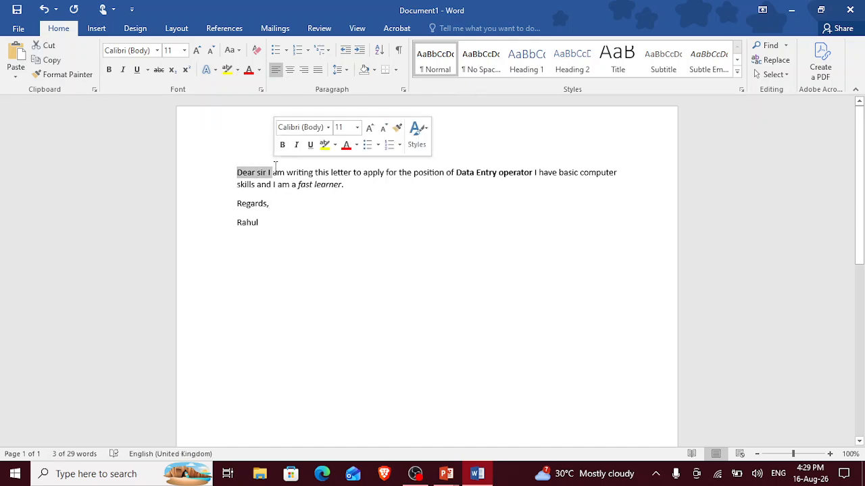
key(ctrl+u)
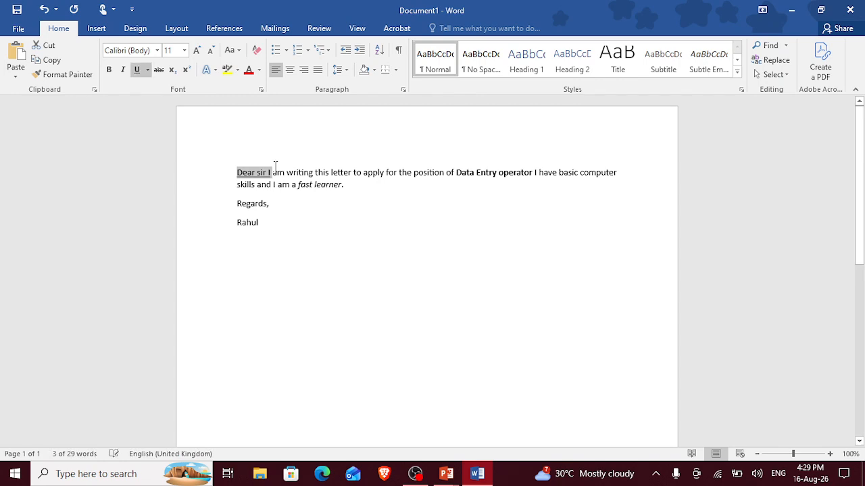
click(269, 159)
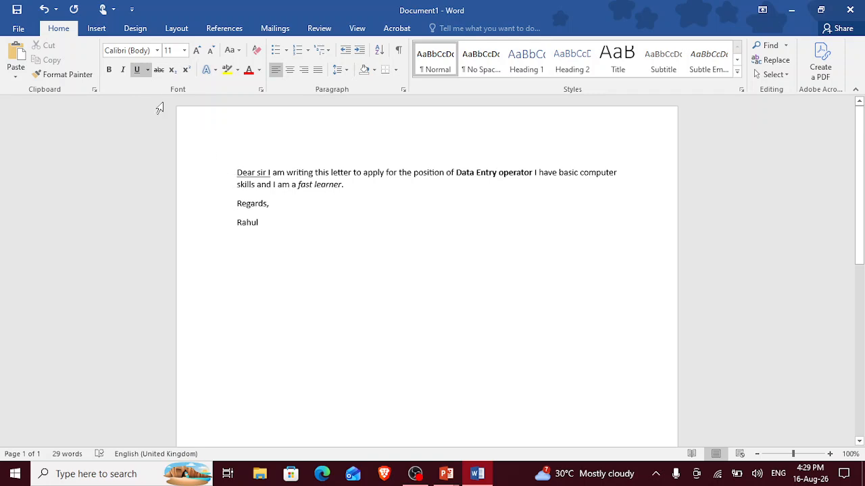
Enlarge the whole letter's text to size 20 and reduce it to size 14.
click(183, 51)
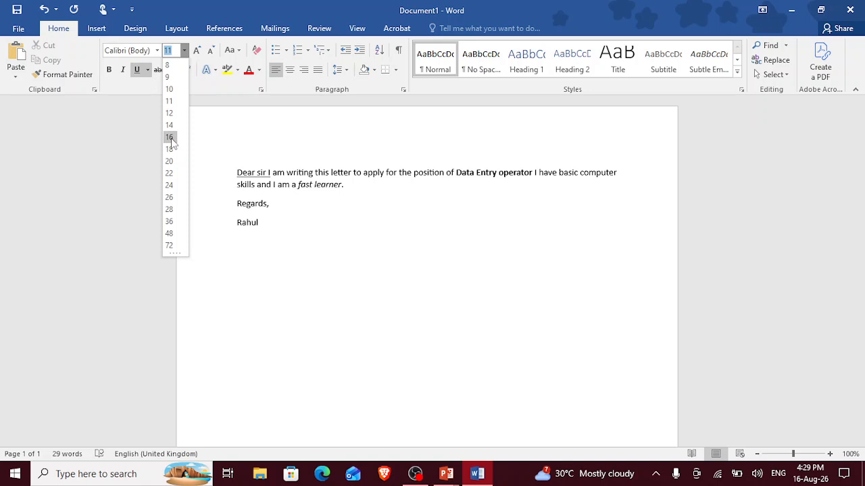
click(170, 138)
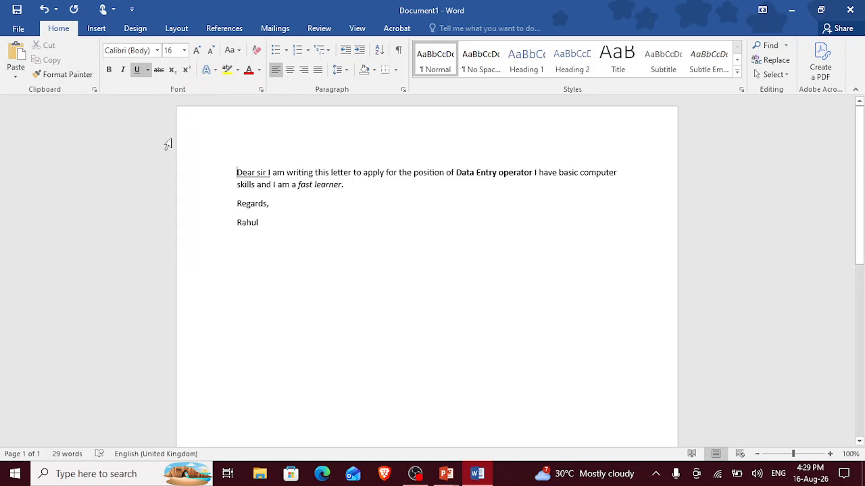
key(ctrl+a)
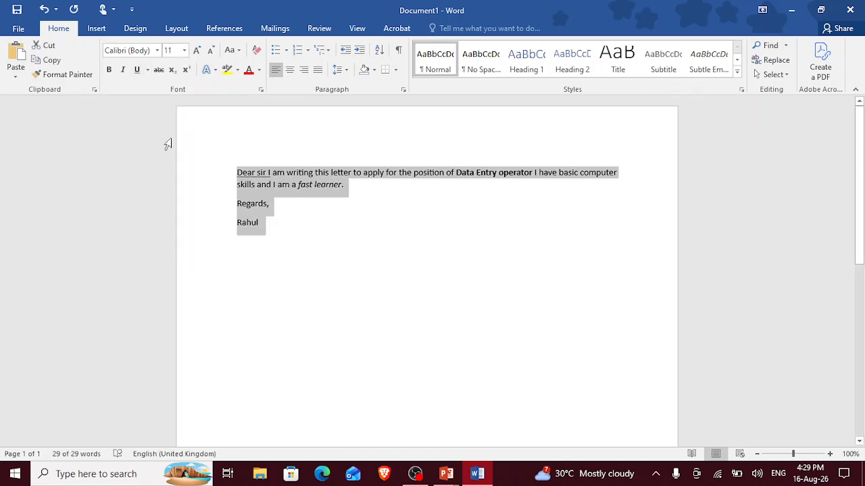
click(194, 53)
click(195, 53)
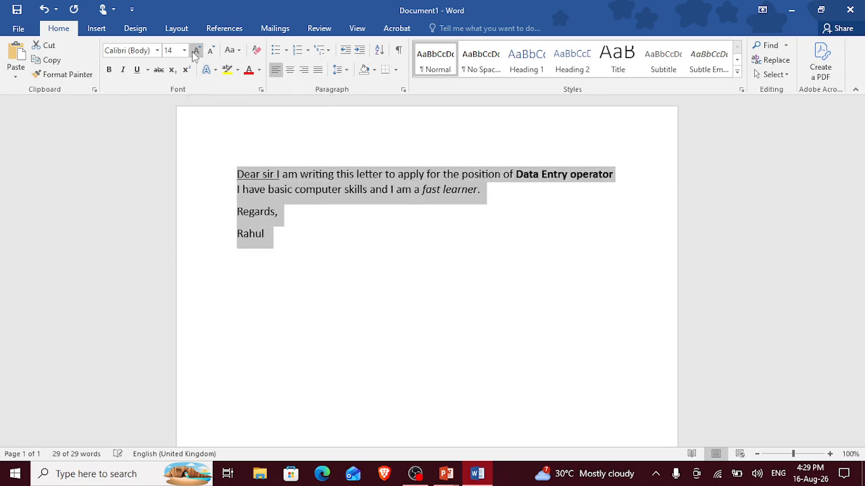
click(195, 53)
click(194, 53)
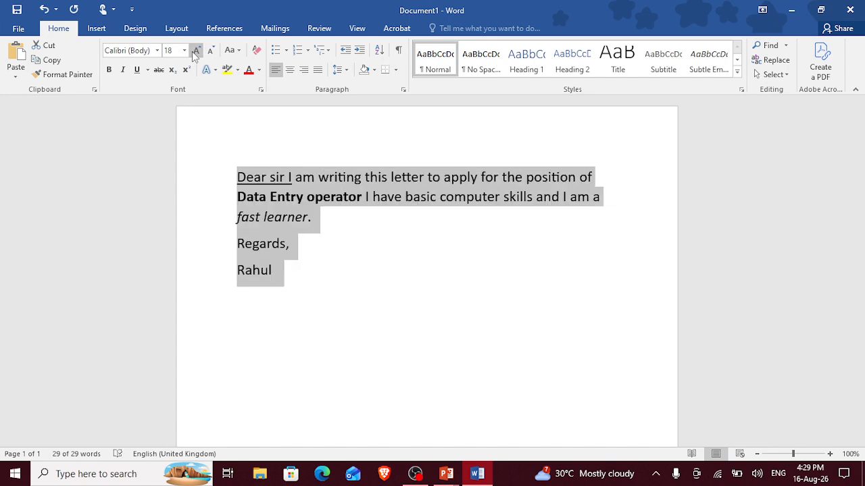
click(194, 53)
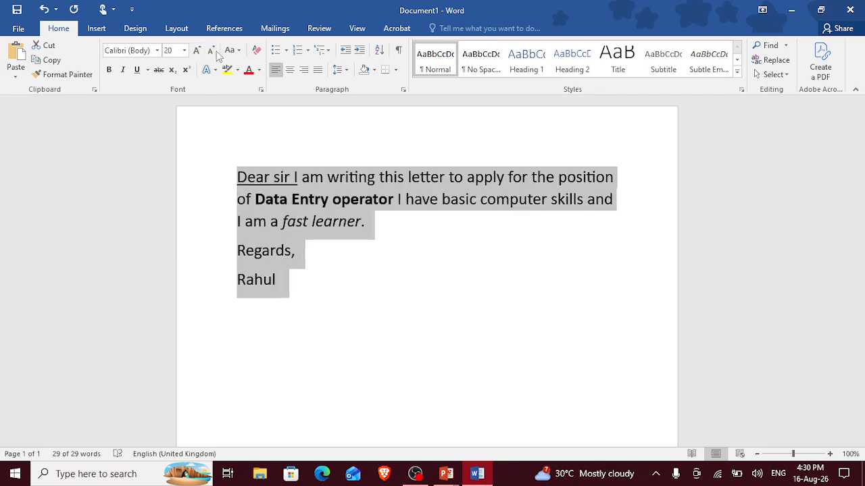
click(211, 50)
click(211, 50)
click(211, 50)
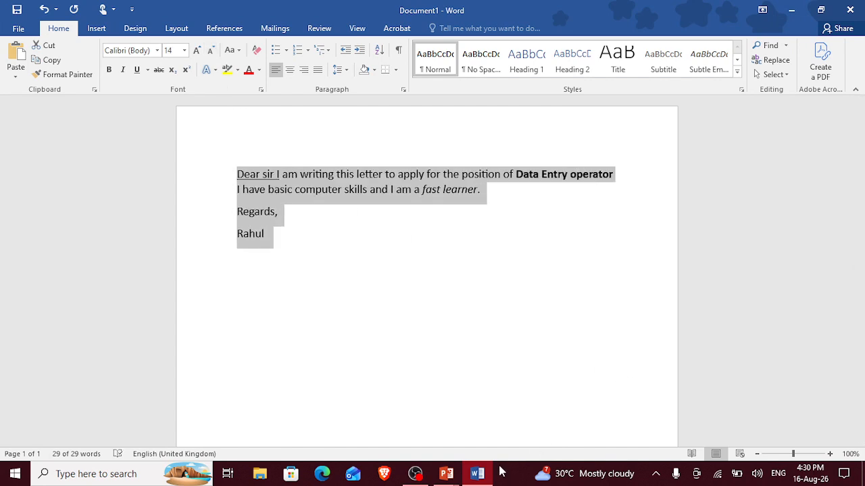
Switch to the running PowerPoint slide show and advance to the "Step 2 — Formatting Your Text" slide.
mouse_move(458, 479)
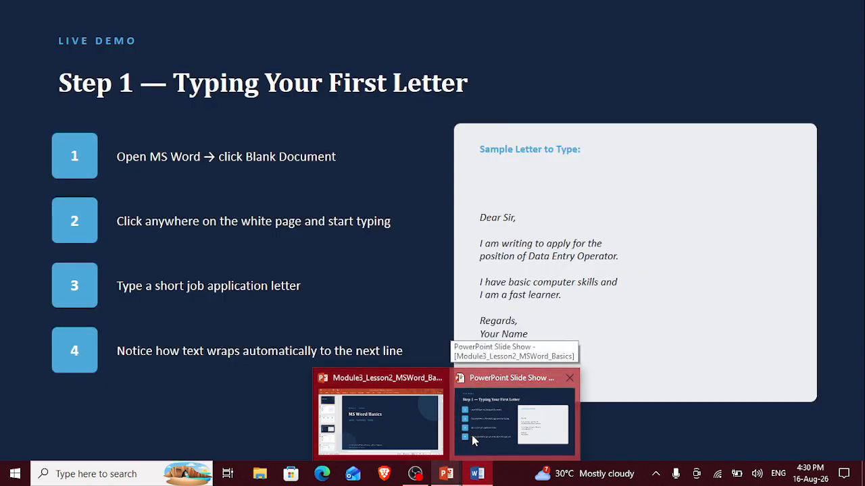
click(472, 436)
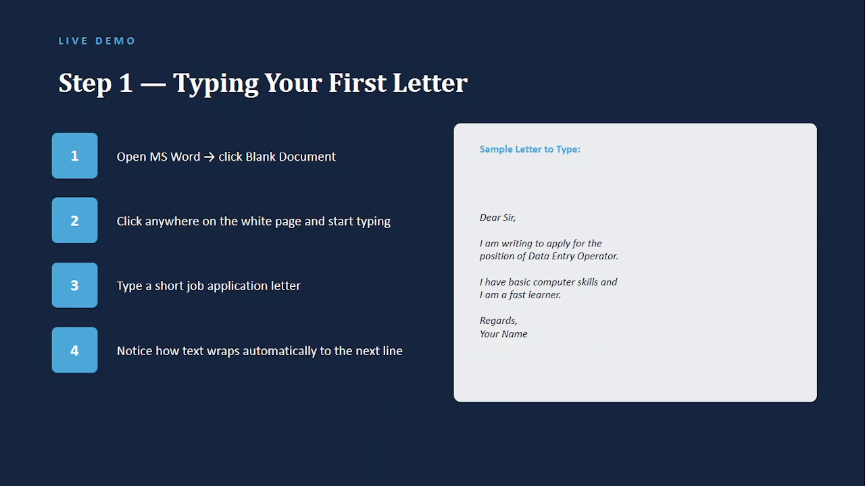
key(Right)
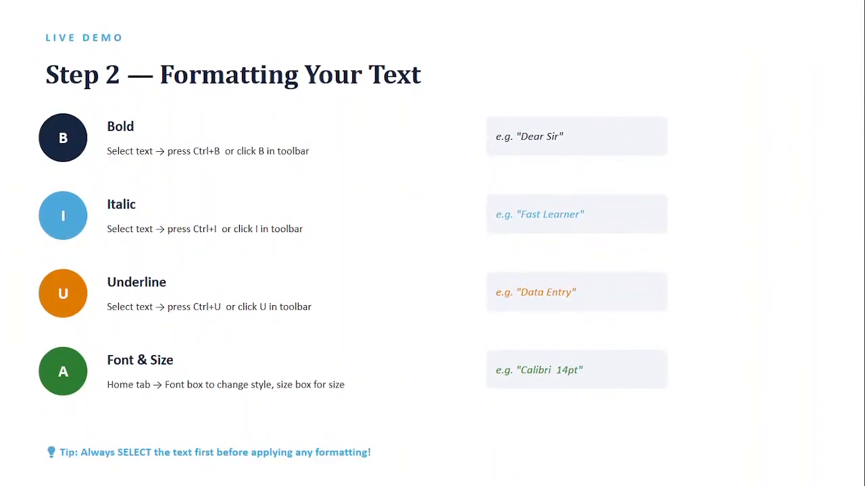